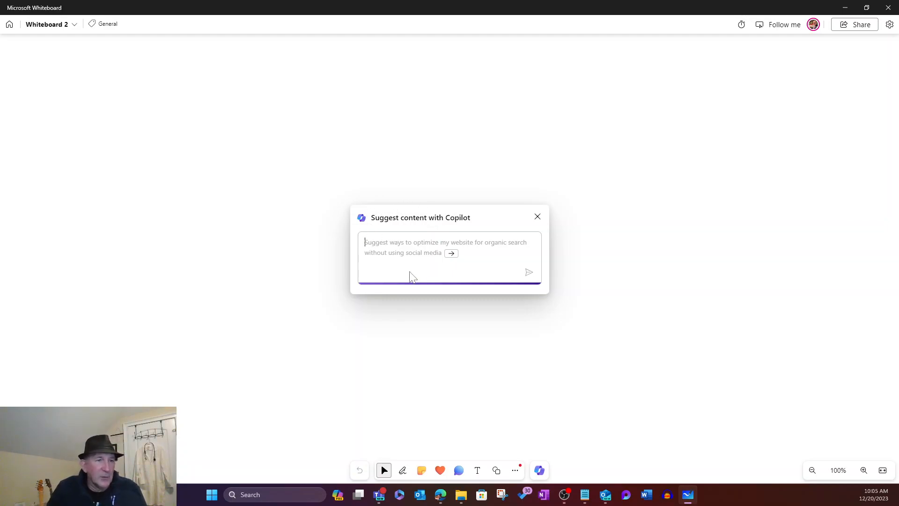
- Have Copilot suggest ways to optimize my website for organic search without using social media, and insert all six ideas as notes
left_click(452, 254)
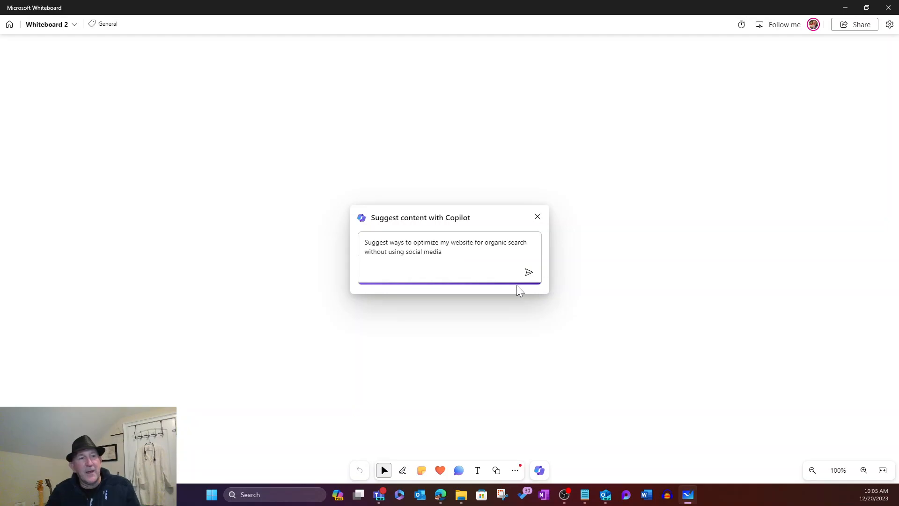
left_click(529, 272)
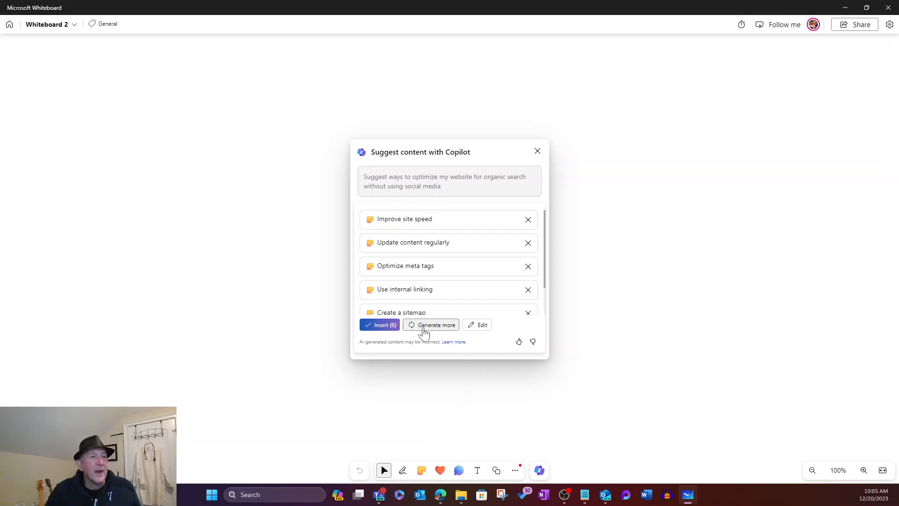
left_click(378, 324)
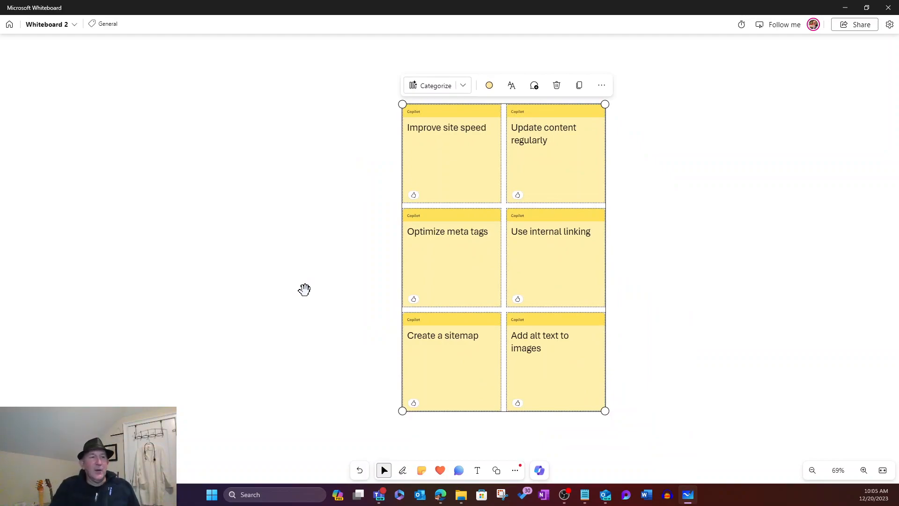
left_click(326, 228)
- Move the "Improve site speed" note well to the left of the note grid and "Update content regularly" well to its right
left_click(423, 170)
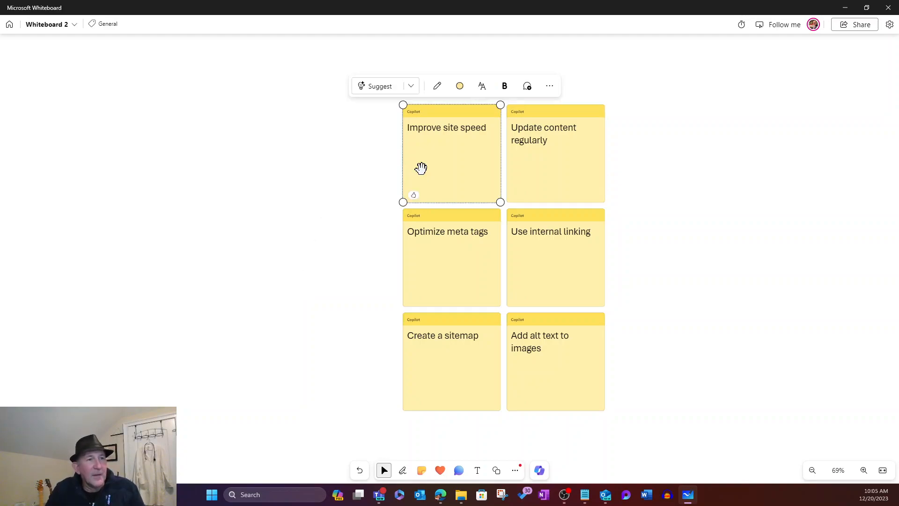
left_click_drag(479, 147, 185, 143)
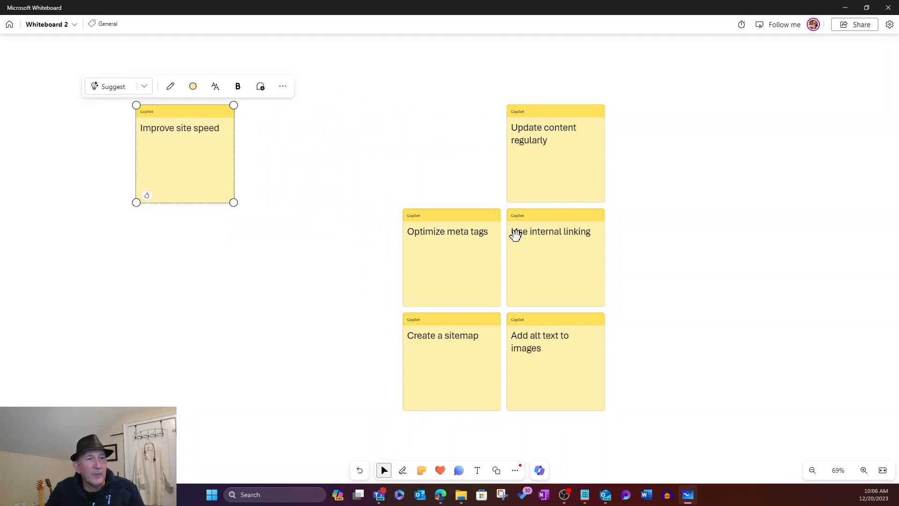
left_click_drag(556, 173, 775, 170)
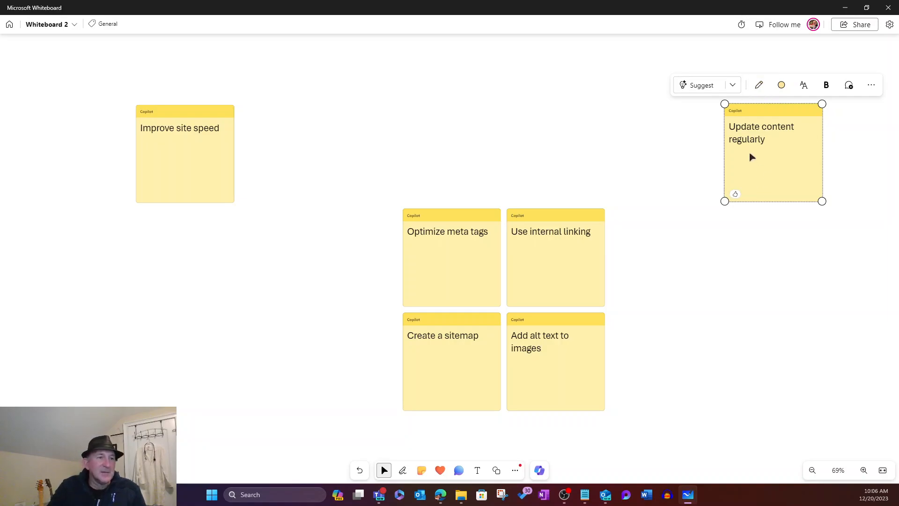
- Add a blank mint-green sticky note below the "Improve site speed" note
left_click(421, 470)
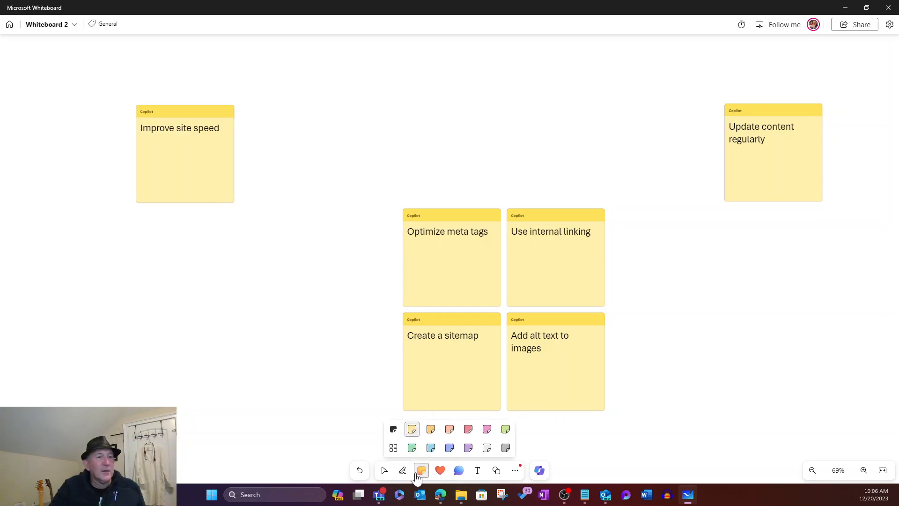
left_click(413, 448)
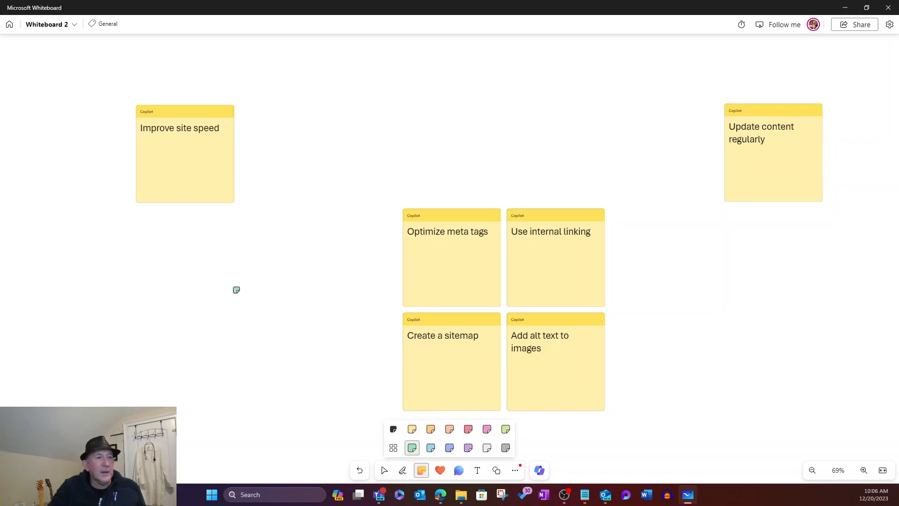
left_click(235, 288)
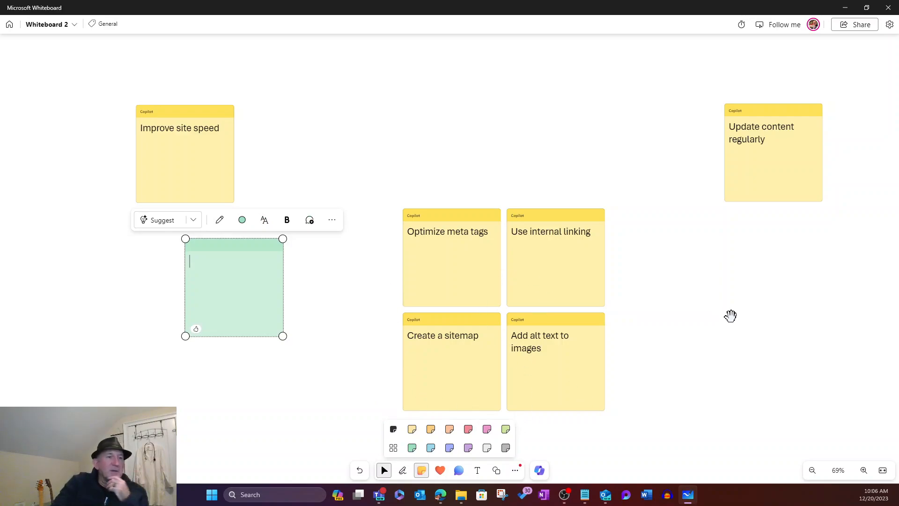
left_click(773, 393)
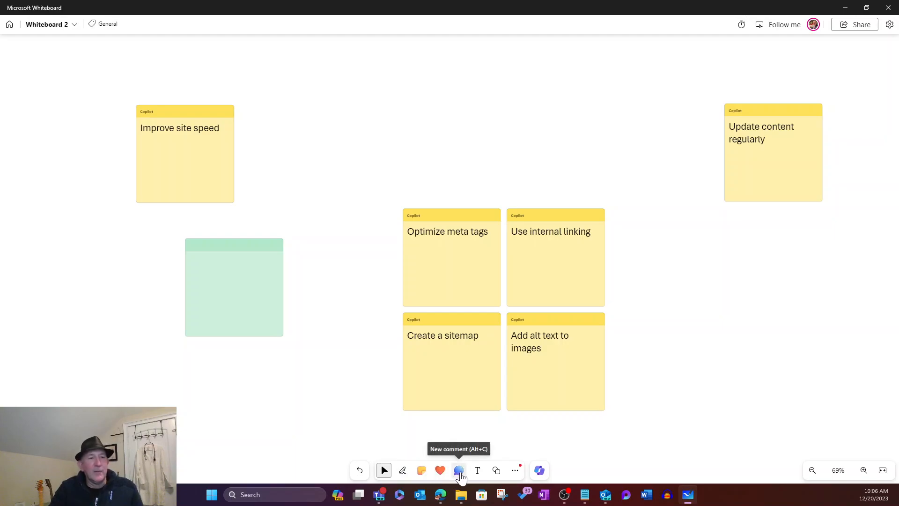
left_click(514, 470)
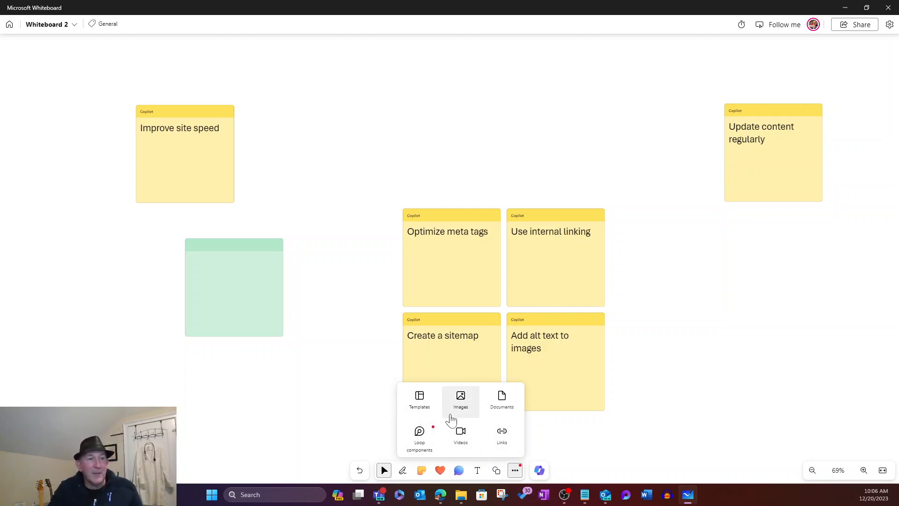
left_click(605, 436)
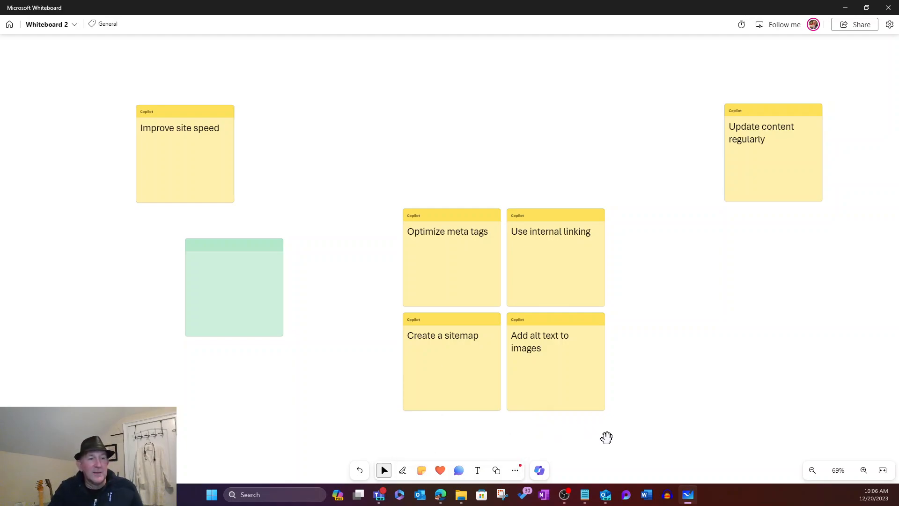
- Start a Copilot Visualize design and enter the description "Male Physician wearing a lab coat and a sthascope"
left_click(540, 472)
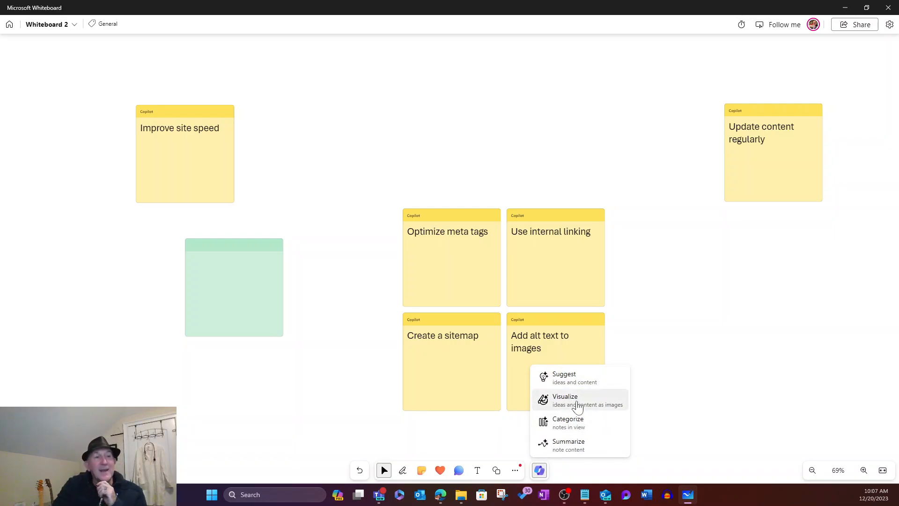
left_click(577, 405)
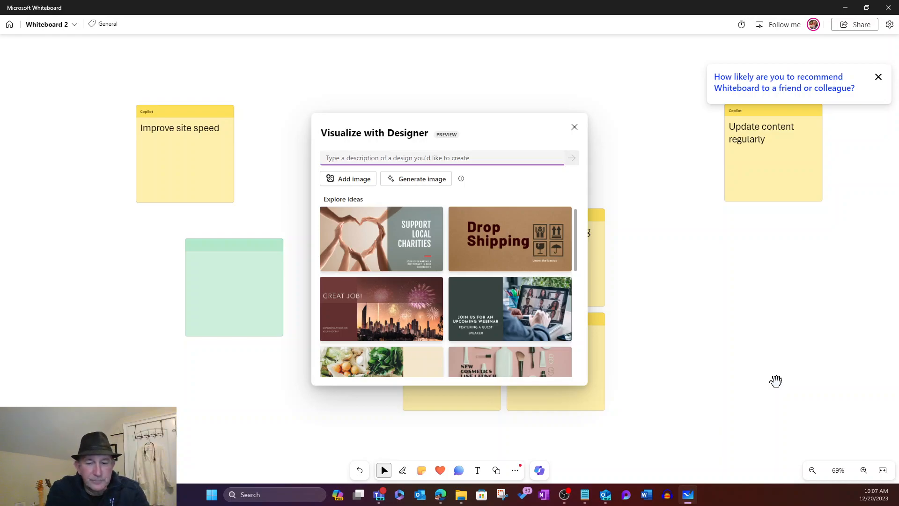
type("Male ")
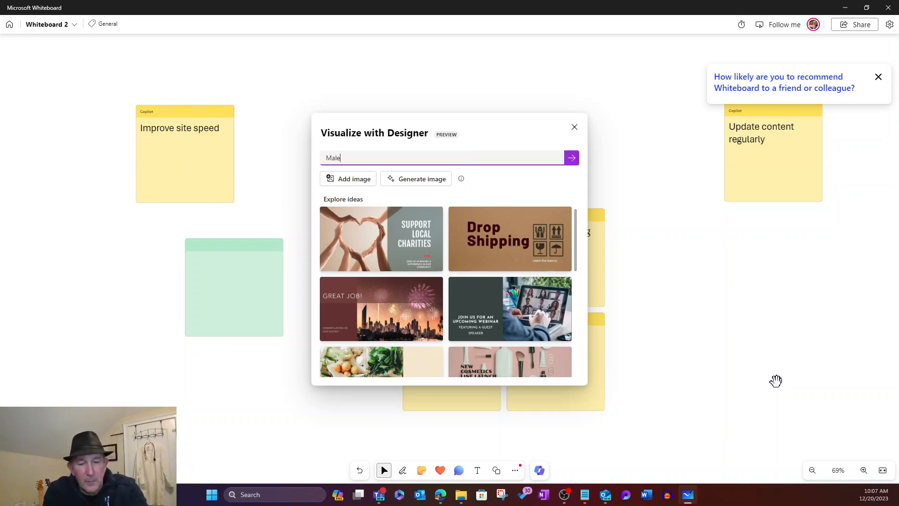
type("Phys")
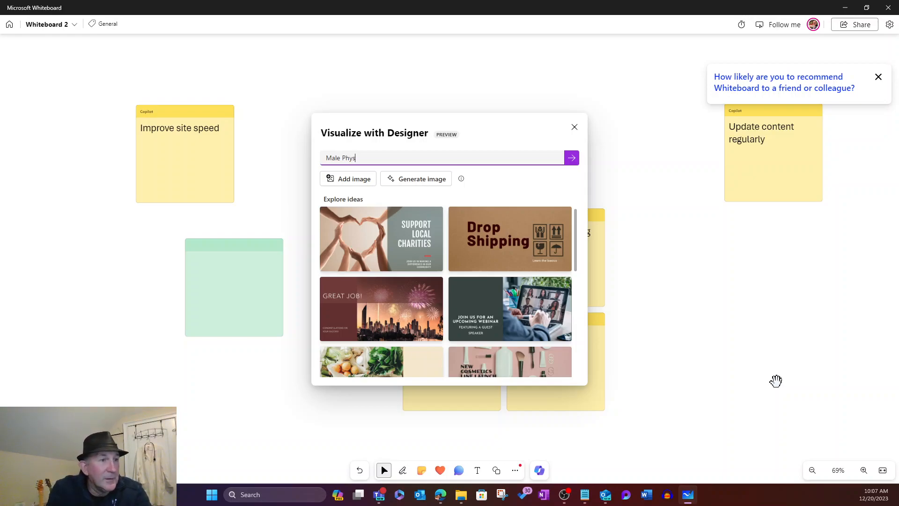
type("ician ")
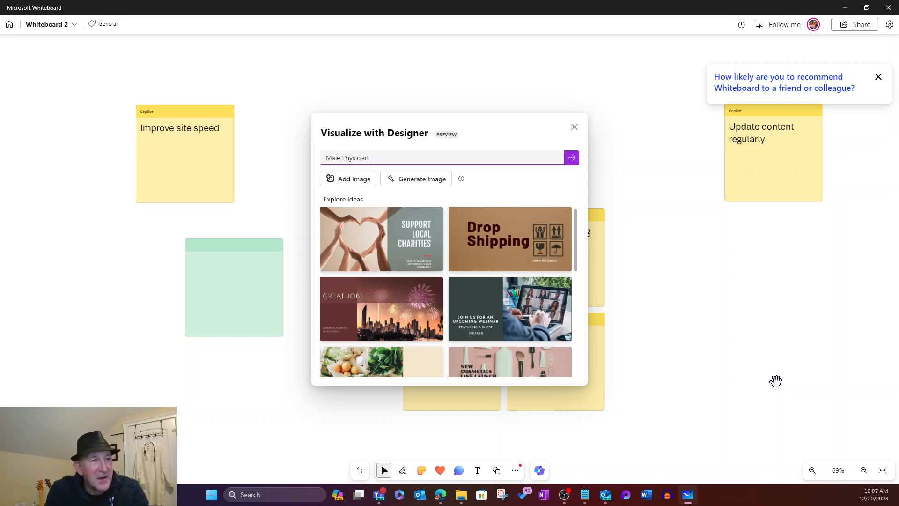
type("we")
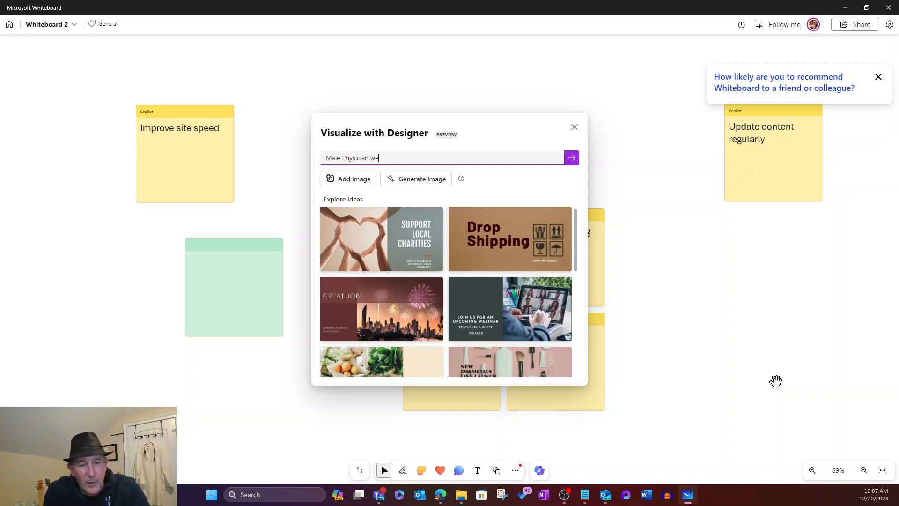
type("aring a l")
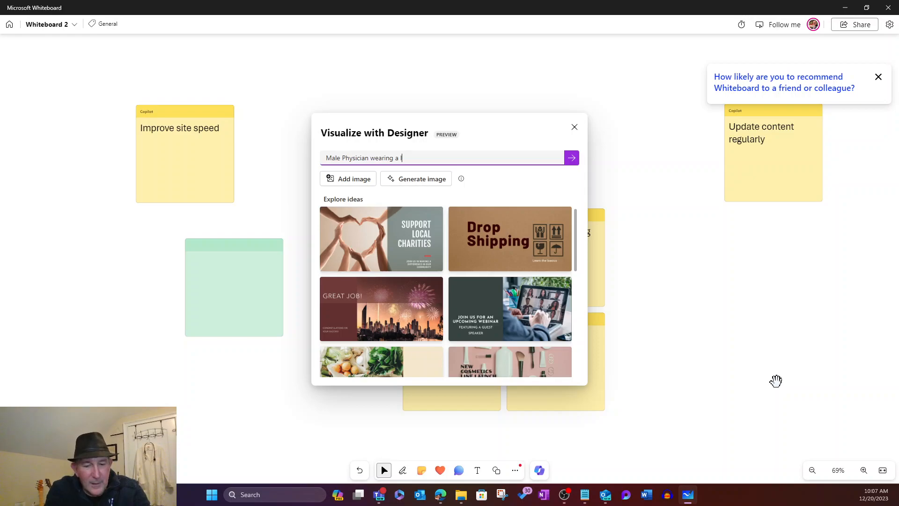
type("ab coat ")
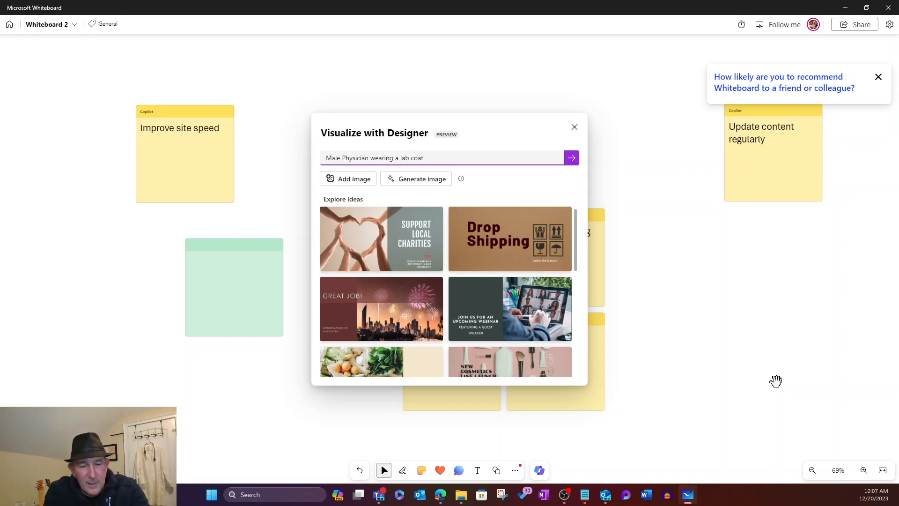
type("and a")
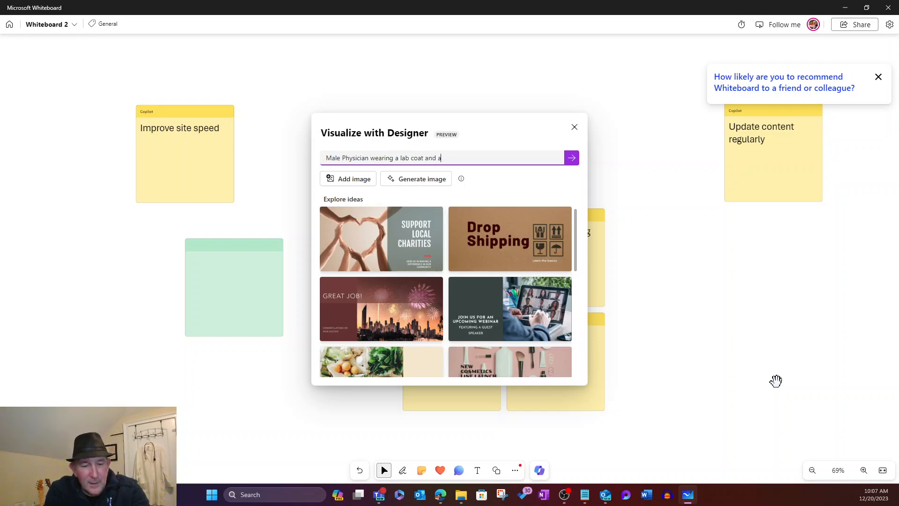
type(" sthascope")
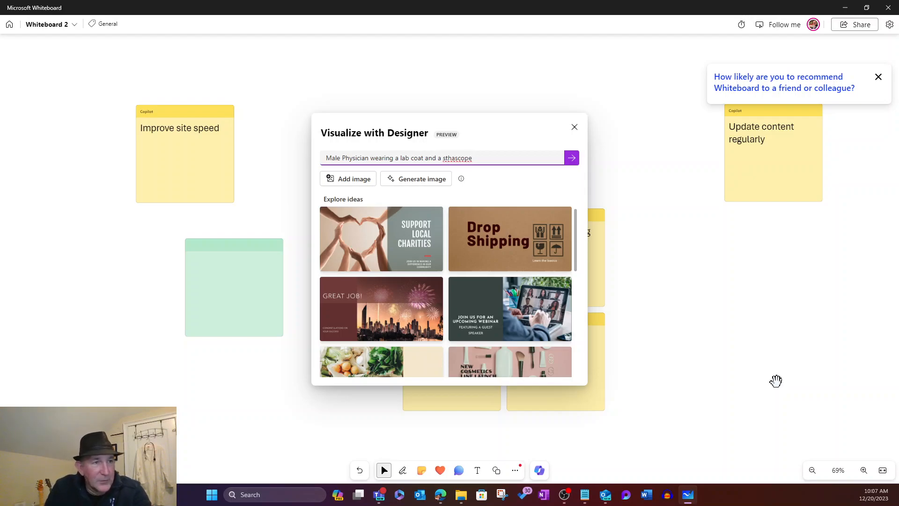
- Replace the misspelled last word of the design description with "stethascope"
double_click(460, 159)
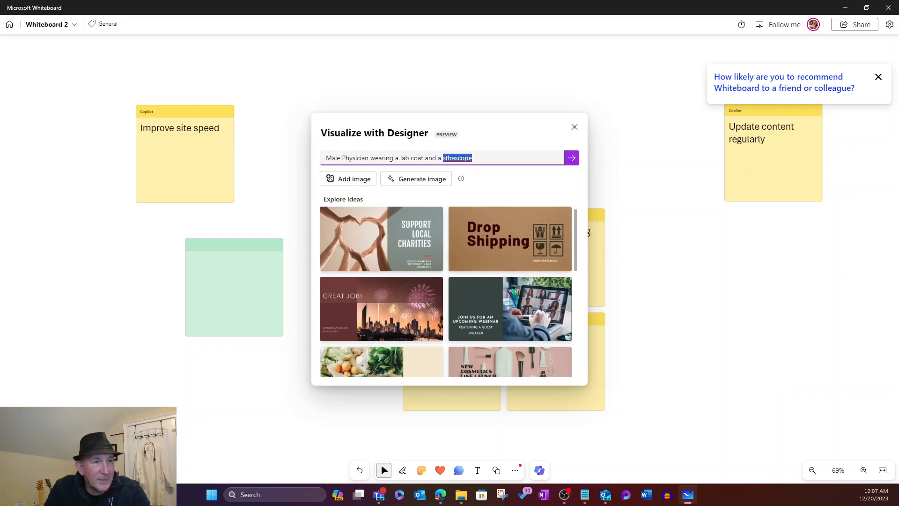
left_click(455, 158)
double_click(455, 158)
left_click(473, 158)
key("BackSpace")
key("BackSpace")
key("BackSpace")
key("BackSpace")
key("BackSpace")
key("BackSpace")
key("BackSpace")
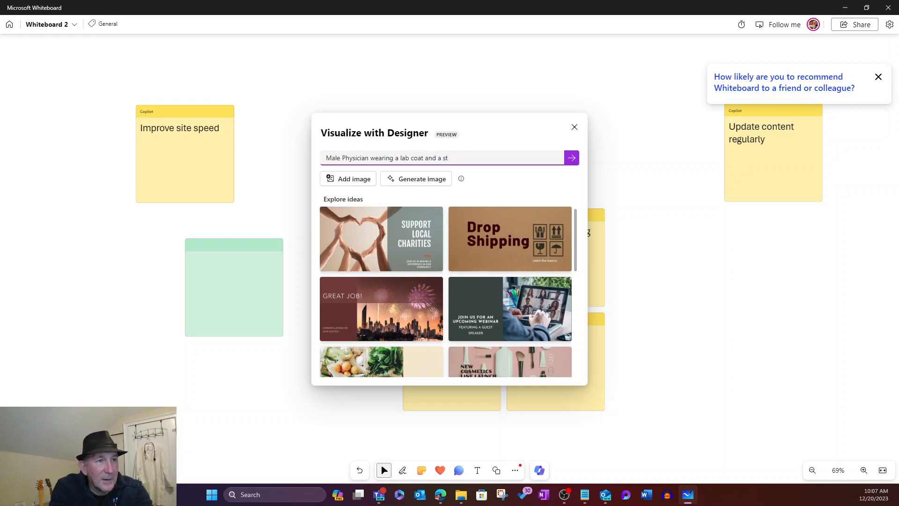
type("ethasc")
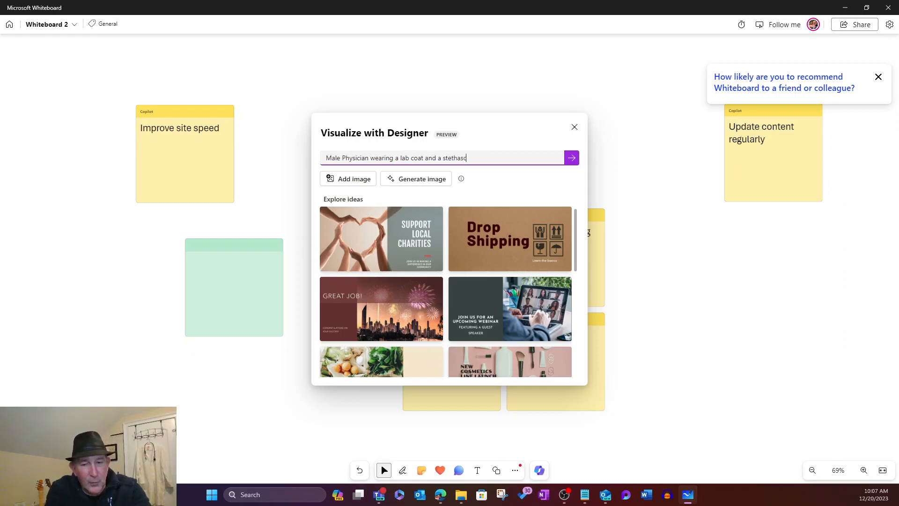
type("ope ")
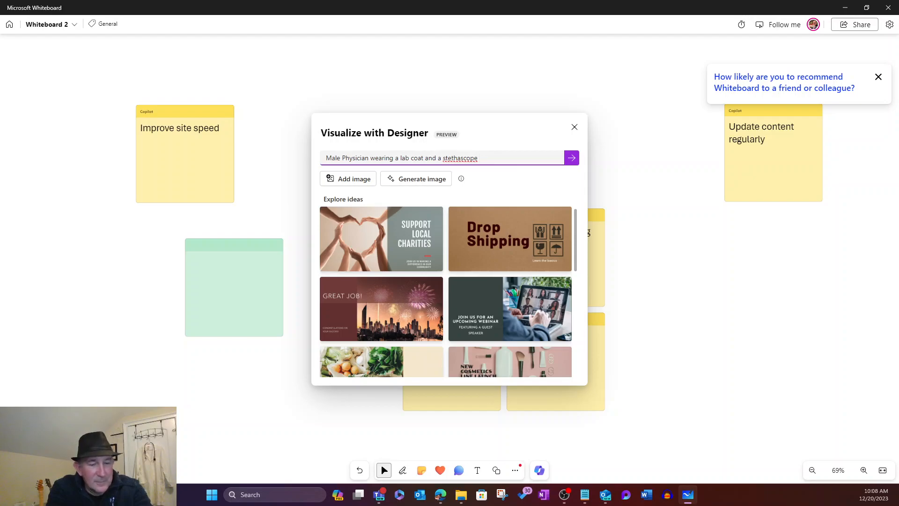
- Extend the description with "around his neck", change the instrument's spelling to "stethescope", and submit it for design ideas
type("around")
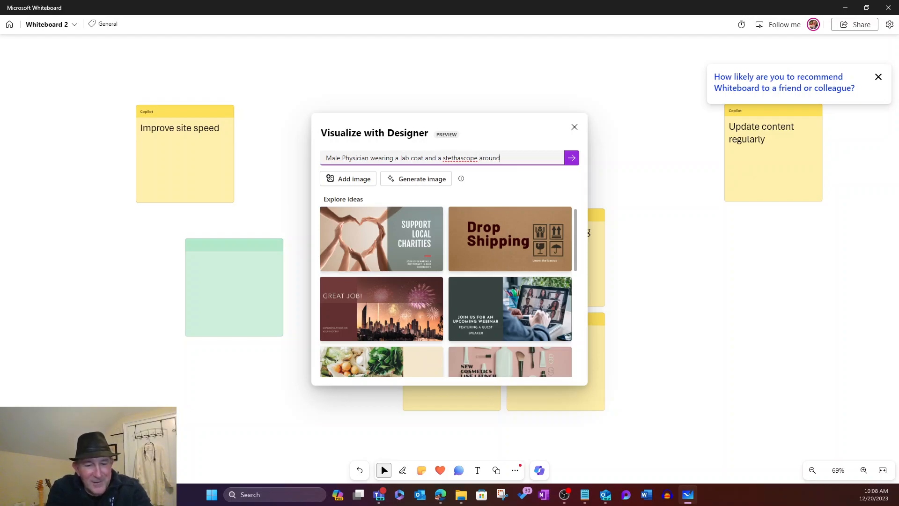
type(" his neck")
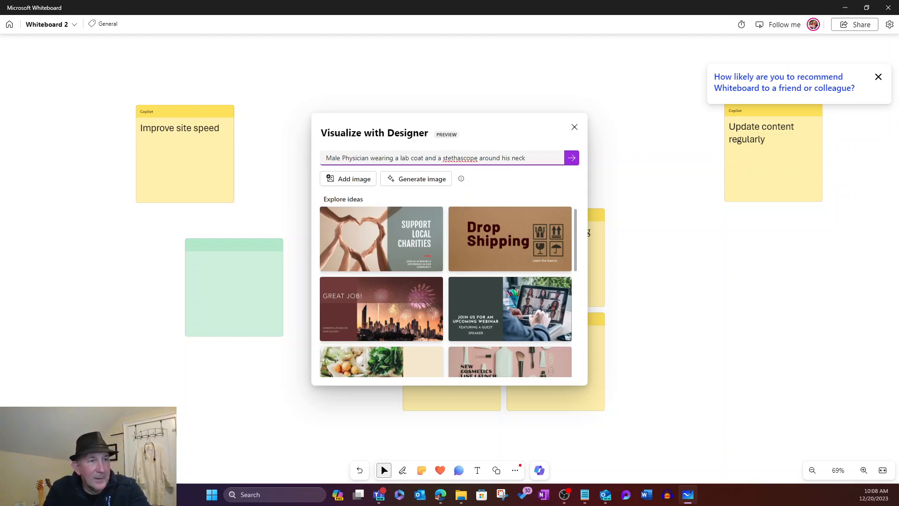
key("BackSpace")
type("e")
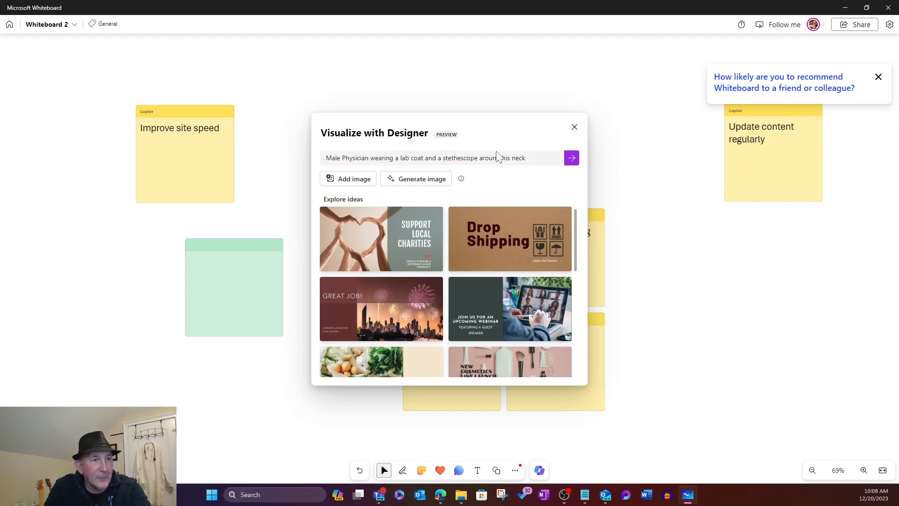
left_click(572, 157)
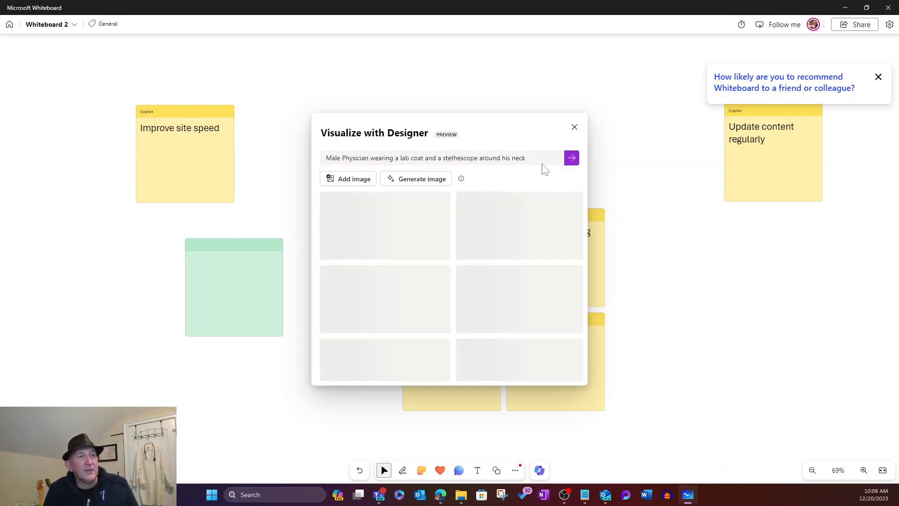
- Generate images from the description "A Doctor with a clipboard" and choose the dark-haired female doctor's picture for the design
left_click(412, 180)
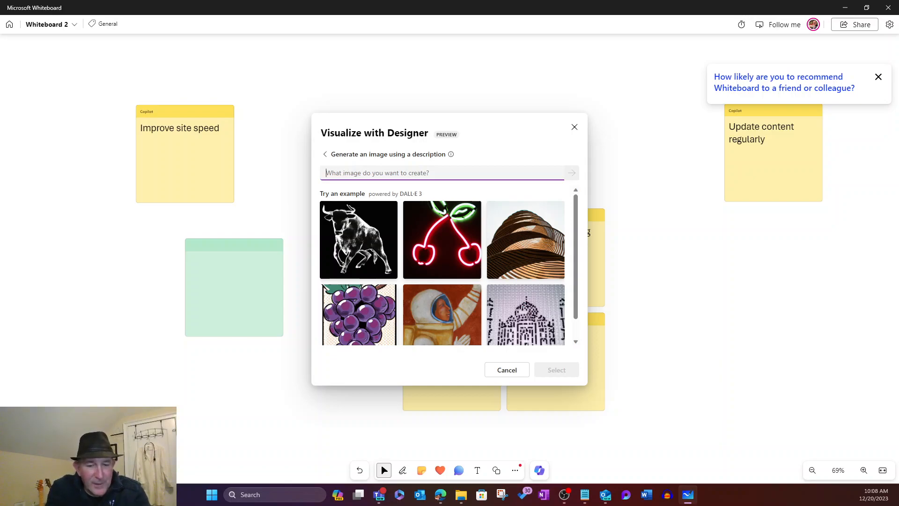
type("A D")
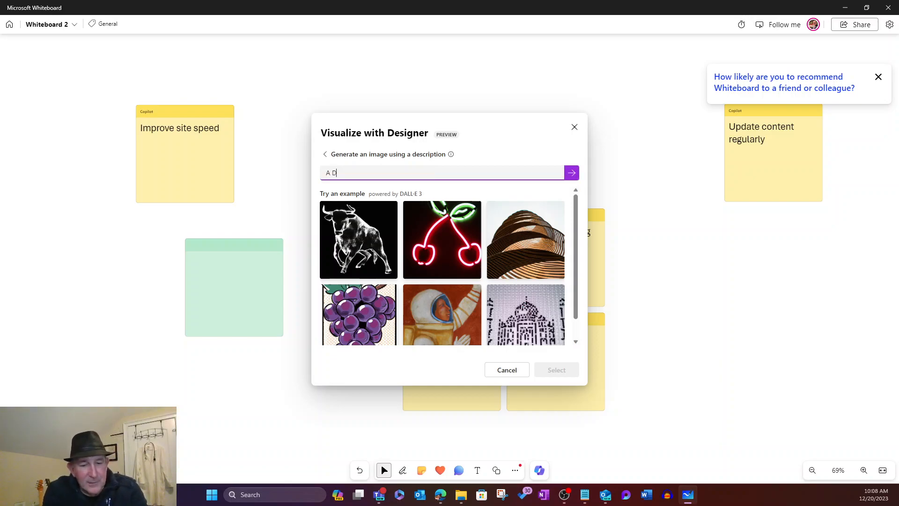
type("octo")
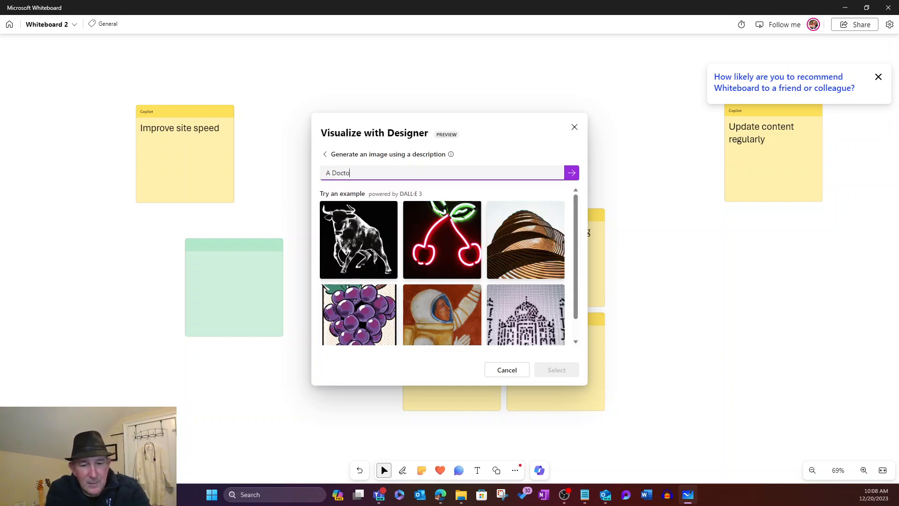
type("r with")
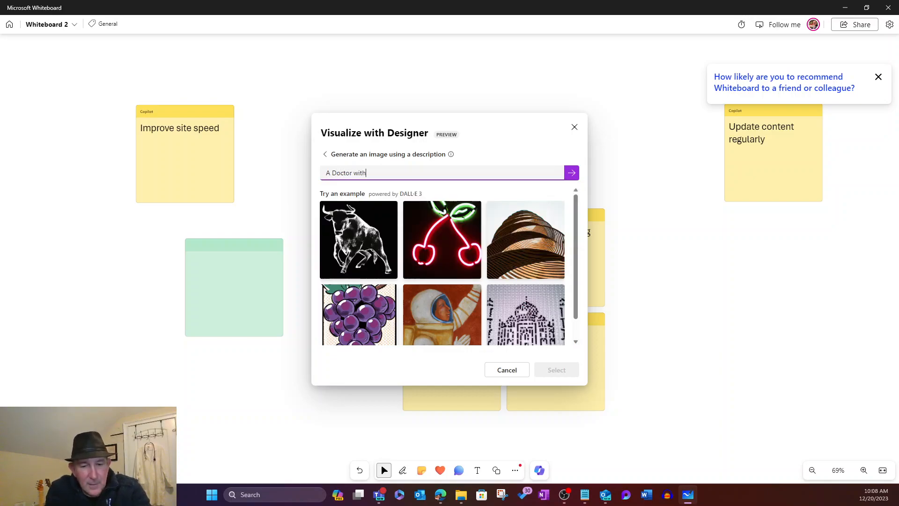
type(" a clipboard")
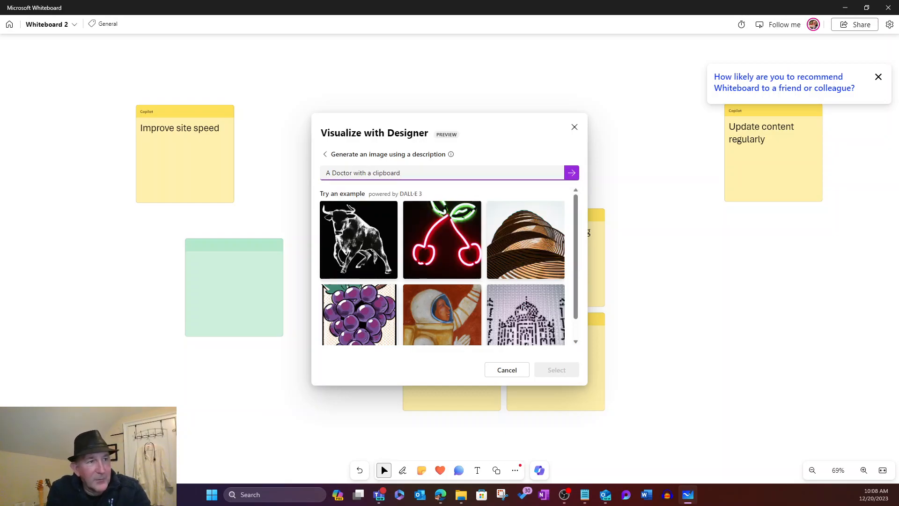
left_click(572, 173)
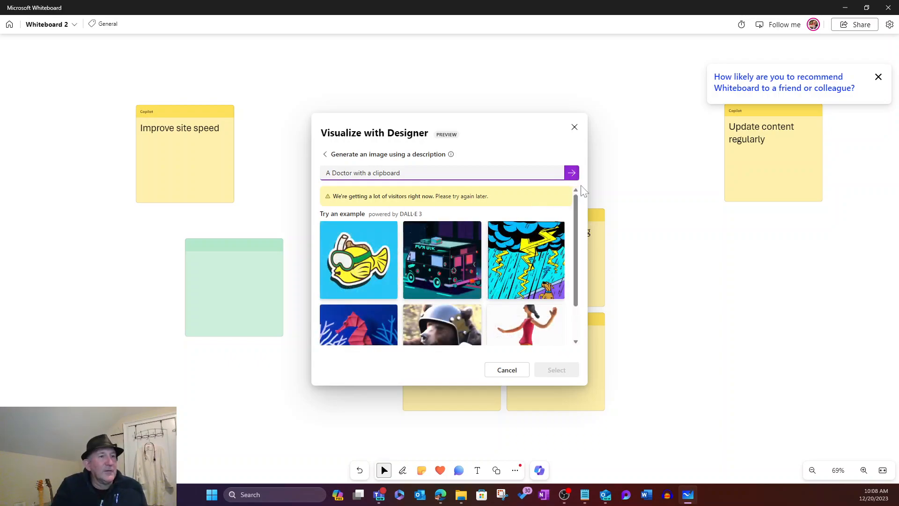
left_click(571, 173)
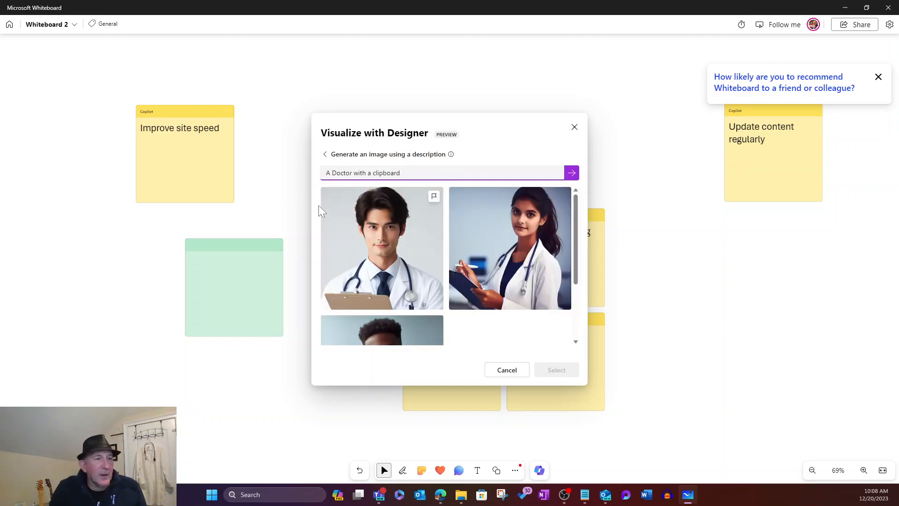
left_click(513, 221)
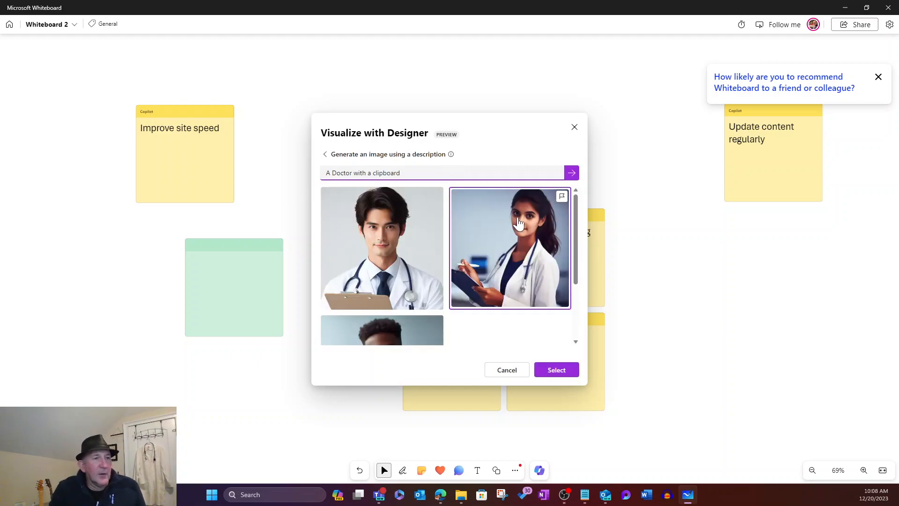
left_click(570, 370)
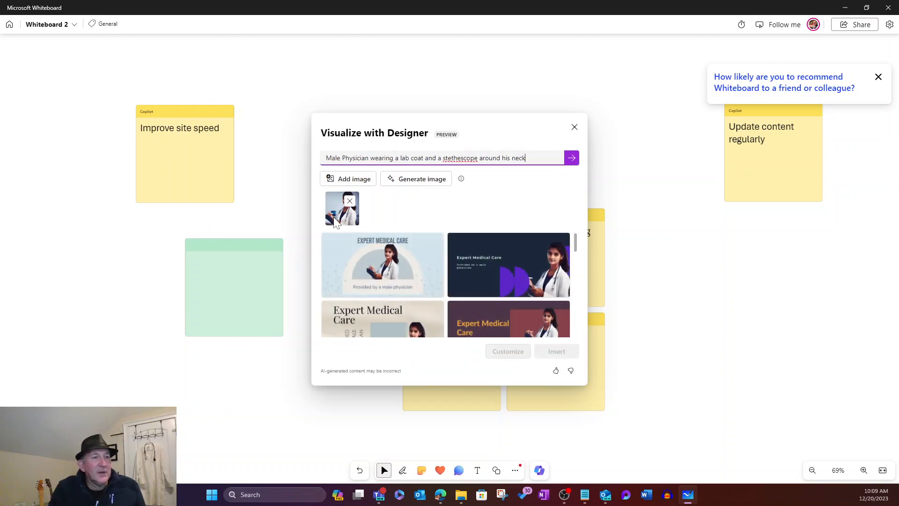
- Insert the light-blue "Expert Medical Care" arch design and place it below the "Update content regularly" note
left_click(432, 281)
left_click(557, 351)
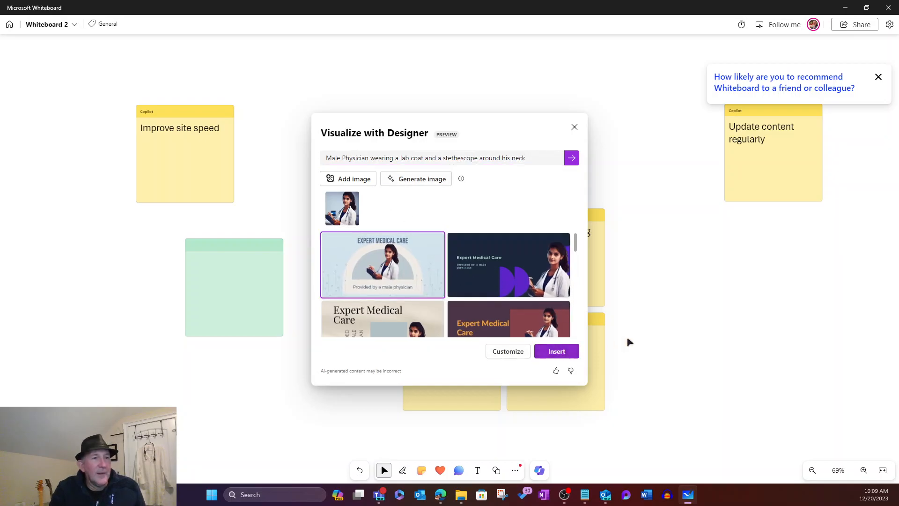
left_click_drag(459, 248, 733, 312)
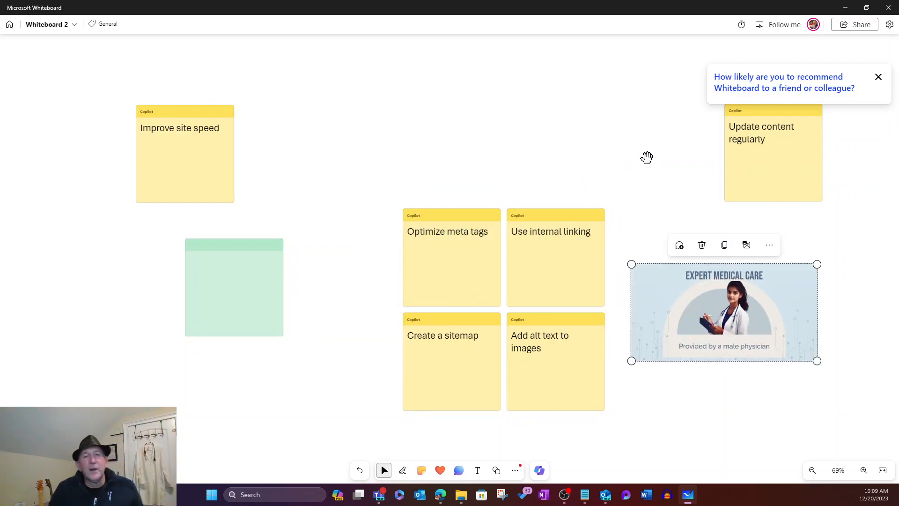
- Have Copilot summarize the whiteboard's note content and keep the generated summary on the board
left_click(539, 472)
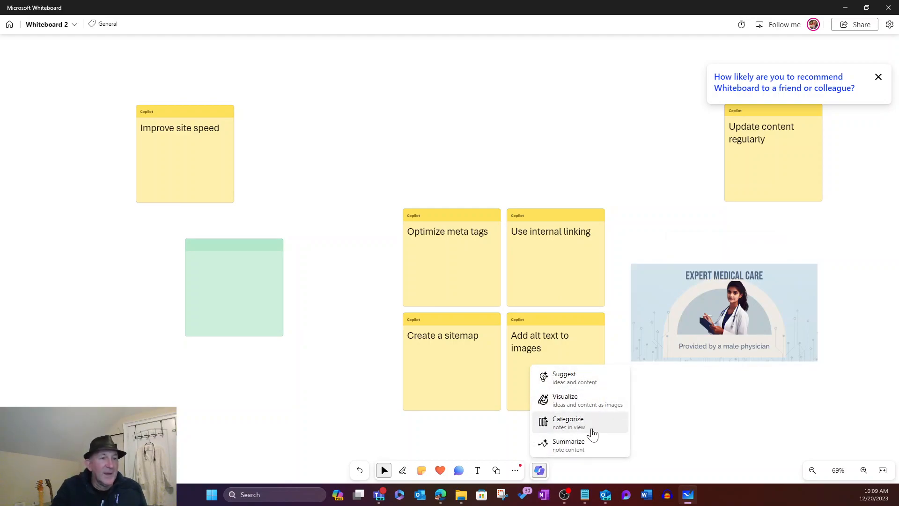
left_click(568, 447)
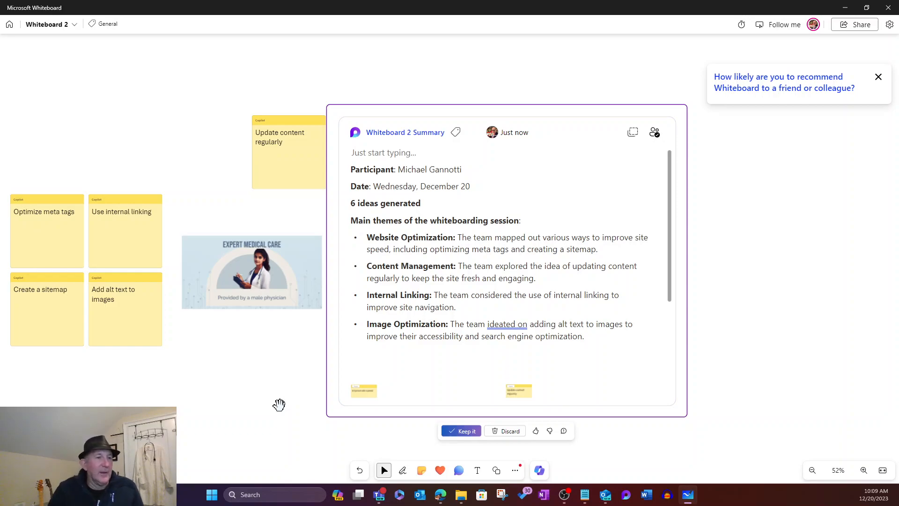
left_click(461, 431)
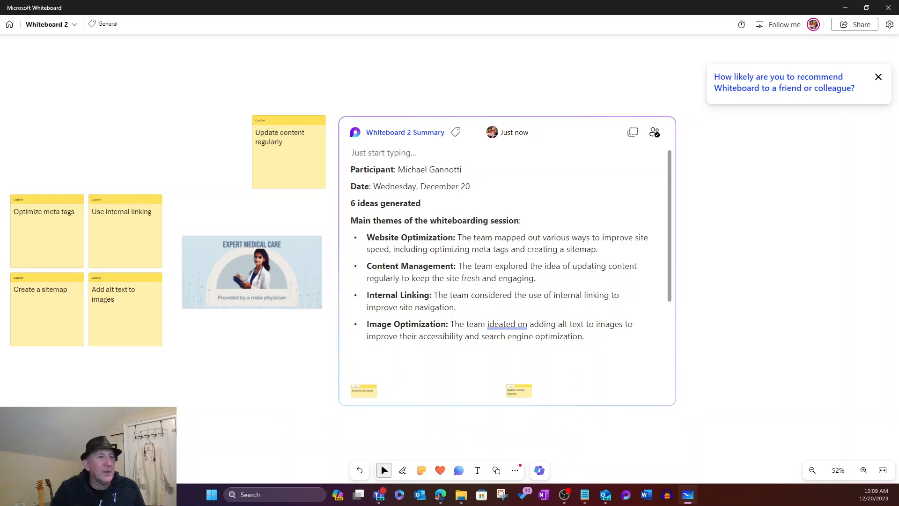
left_click(422, 203)
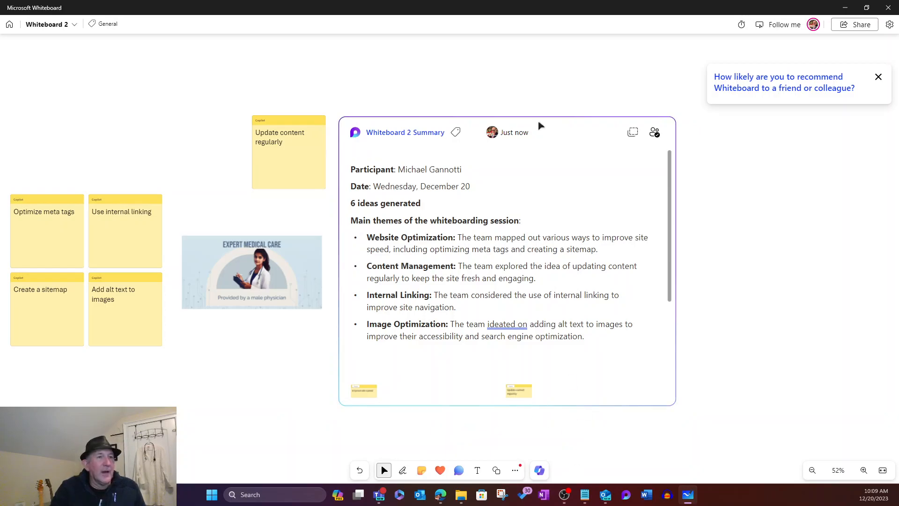